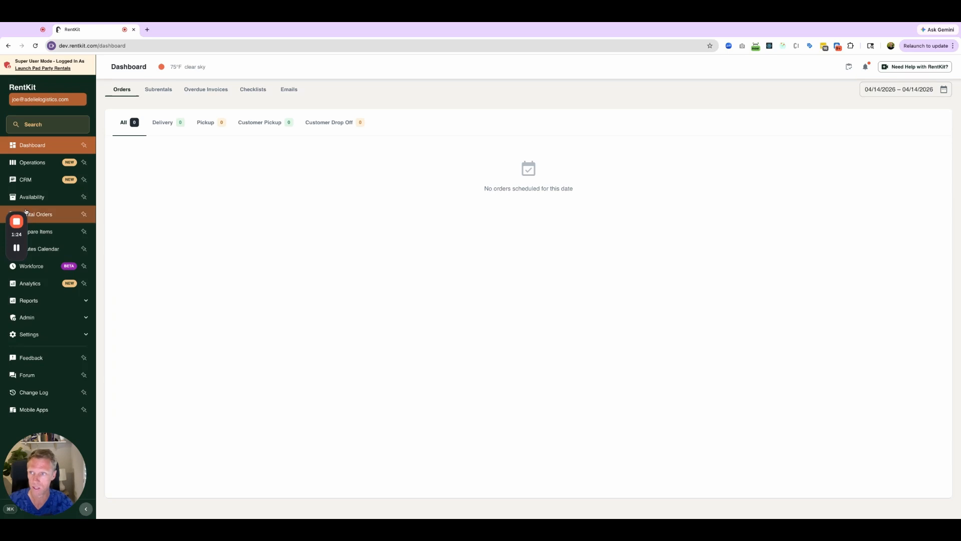
pyautogui.moveTo(23, 227)
pyautogui.moveTo(26, 230); pyautogui.dragTo(27, 137)
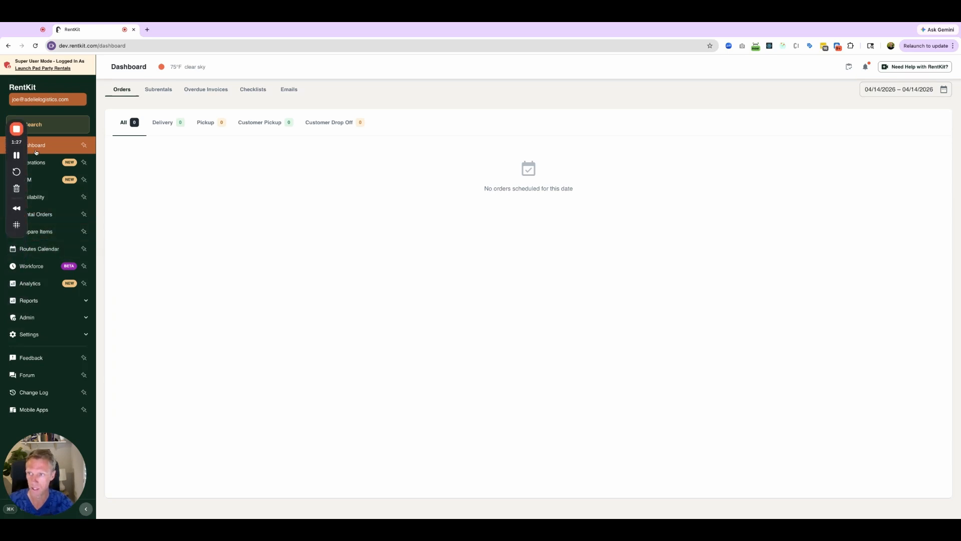
# Open the list of trucks in the administration section.
pyautogui.click(45, 318)
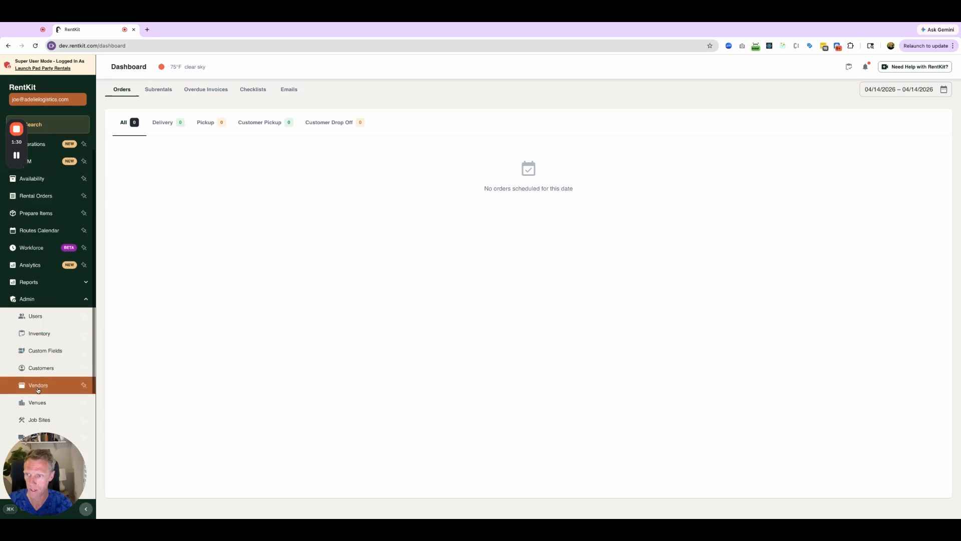
pyautogui.scroll(-3, 42, 346)
pyautogui.click(37, 303)
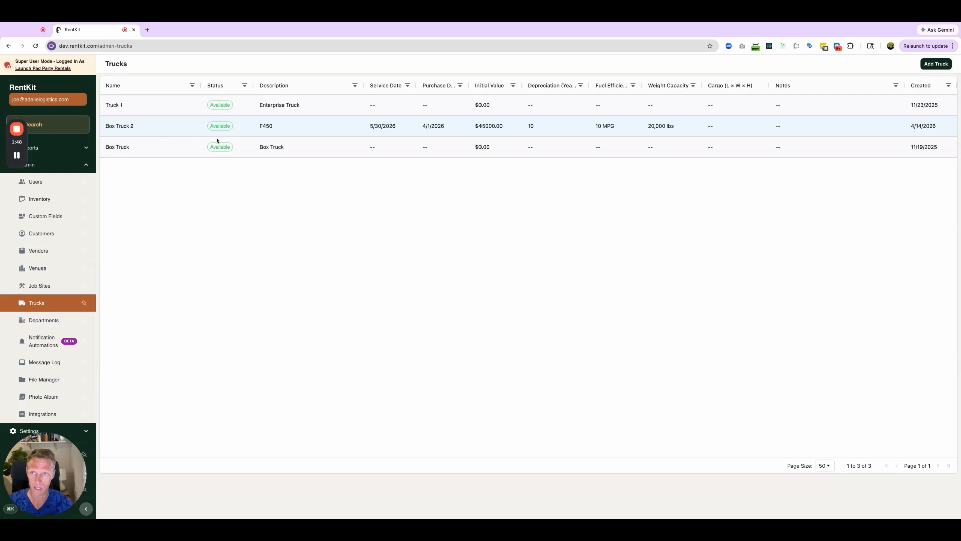
# Start adding a truck named "2018 INTERNATIONAL 4300" with the description "White".
pyautogui.click(932, 65)
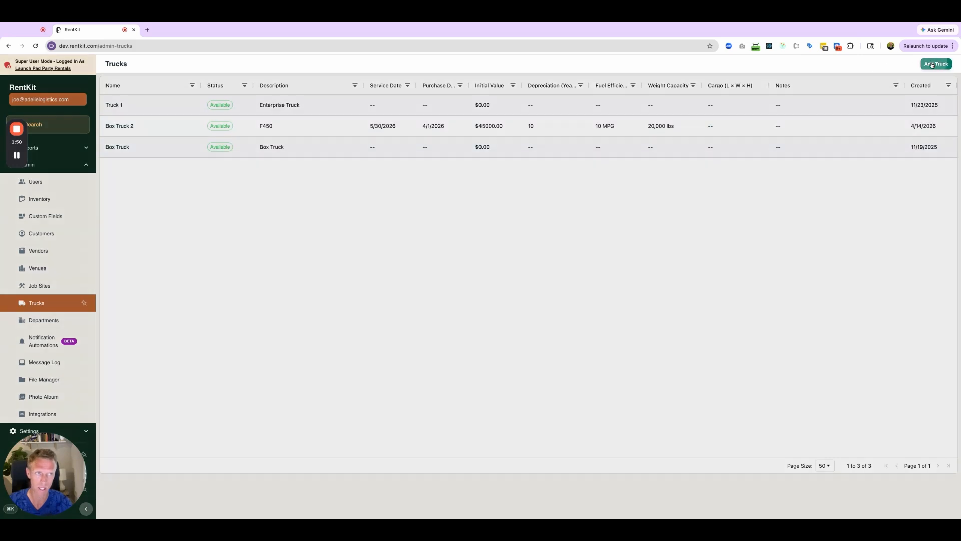
pyautogui.click(448, 129)
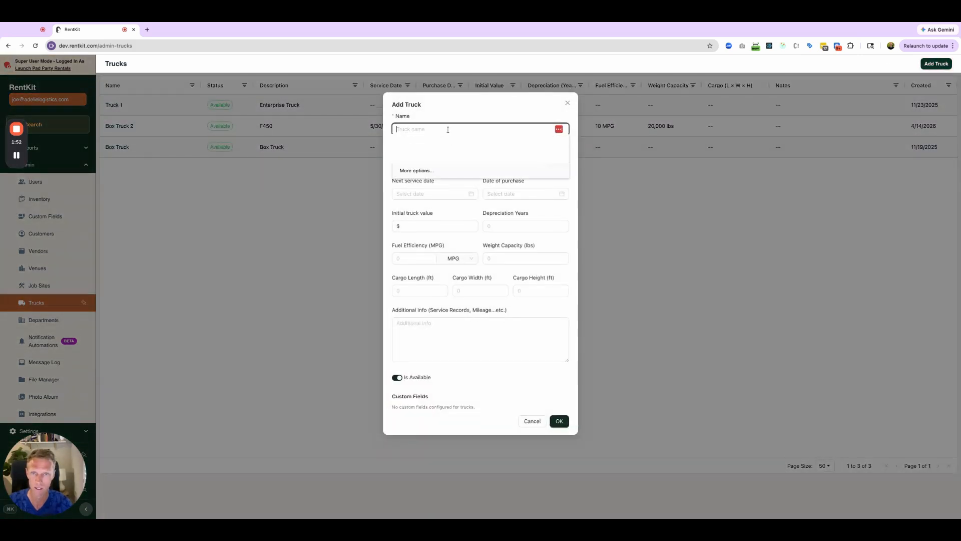
pyautogui.write('2018 INTERNATIONAL 4300')
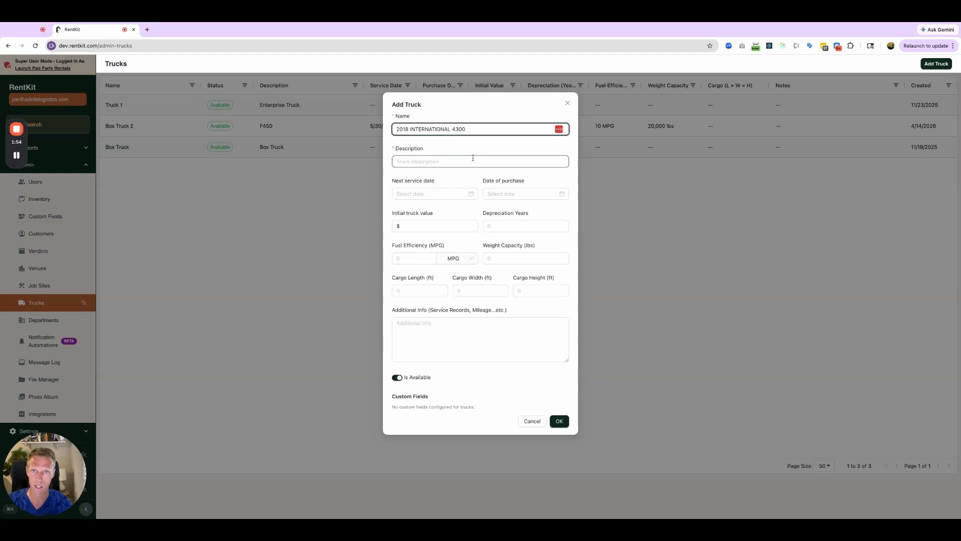
pyautogui.click(452, 163)
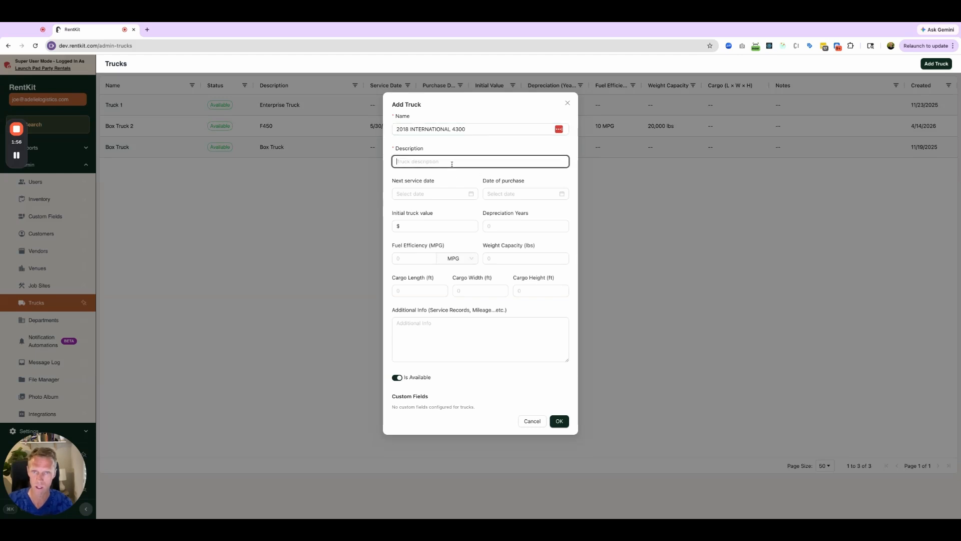
pyautogui.write('White')
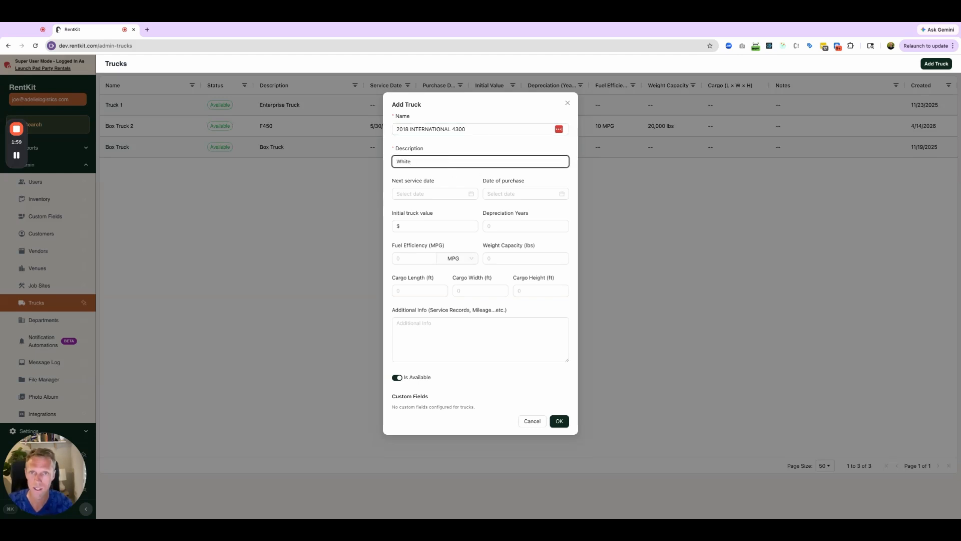
# Set the truck's next service date to Apr 30th 2026 and its date of purchase to Apr 1st 2026.
pyautogui.click(449, 194)
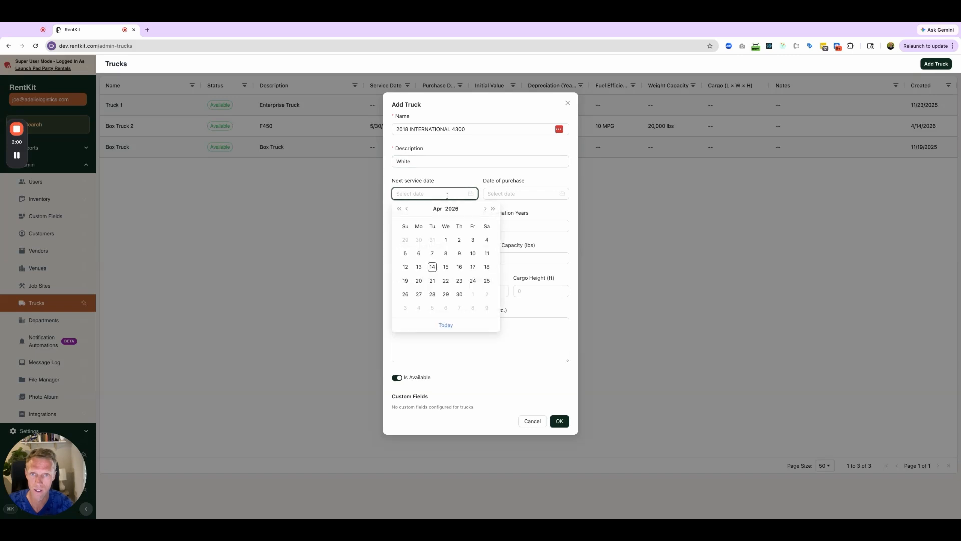
pyautogui.click(460, 294)
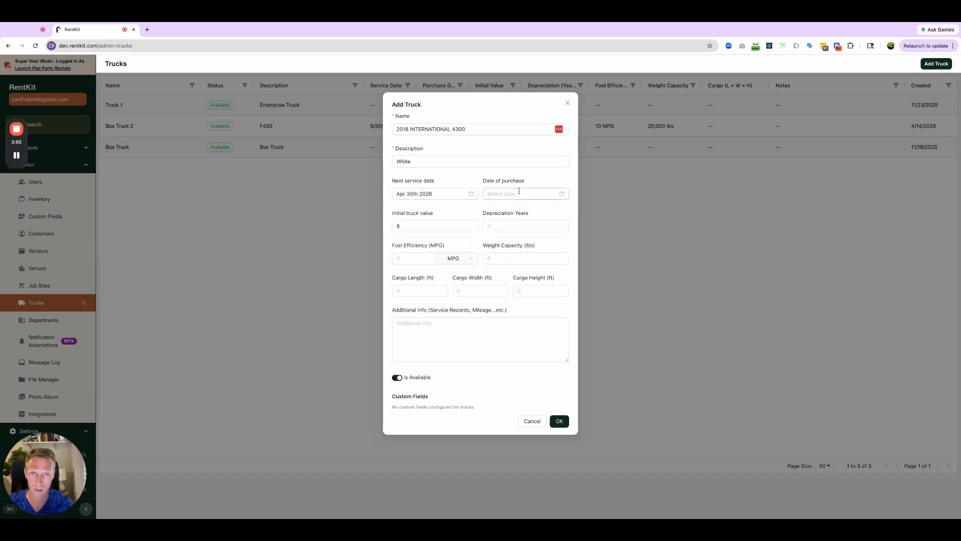
pyautogui.click(521, 194)
pyautogui.click(534, 238)
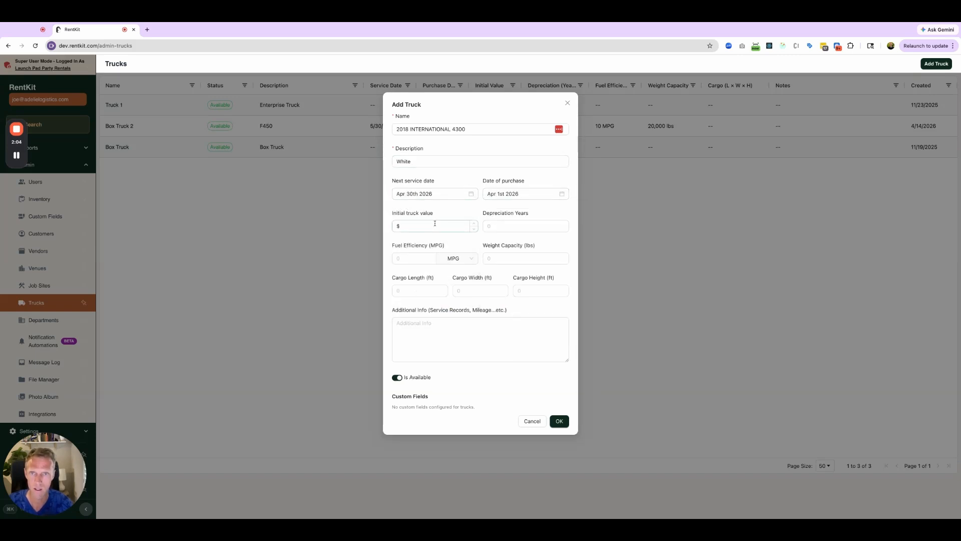
# Set the initial truck value to $55,000 and the depreciation period to 10 years.
pyautogui.click(435, 227)
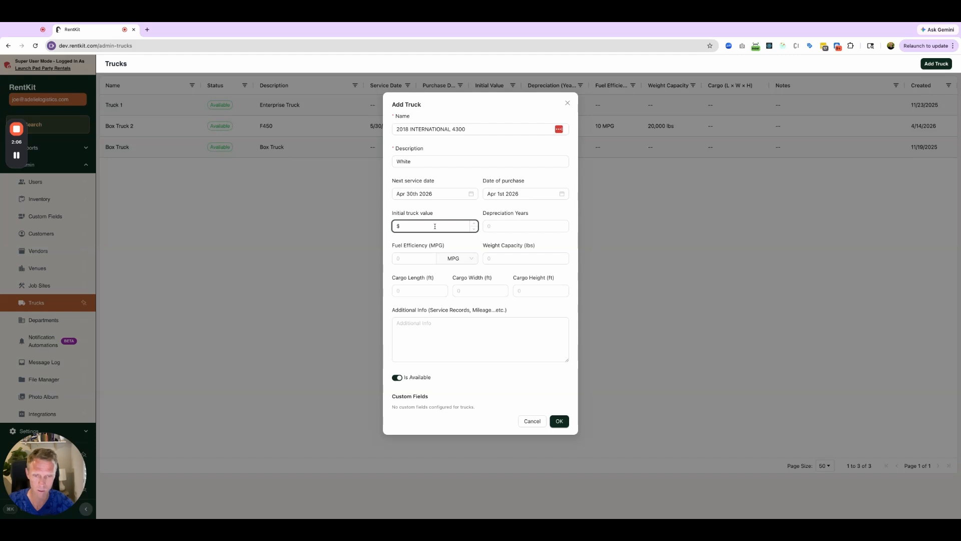
pyautogui.write('550000')
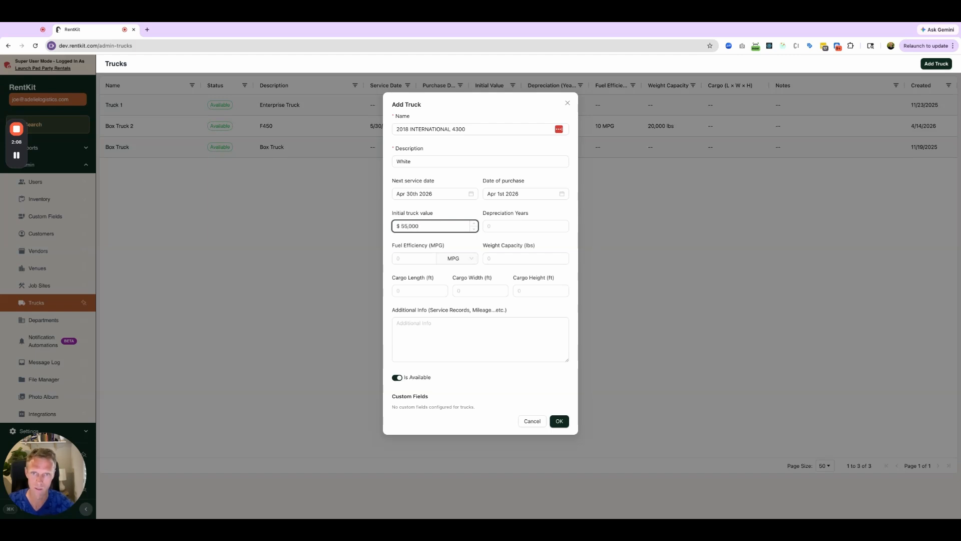
pyautogui.press('Tab')
pyautogui.write('10')
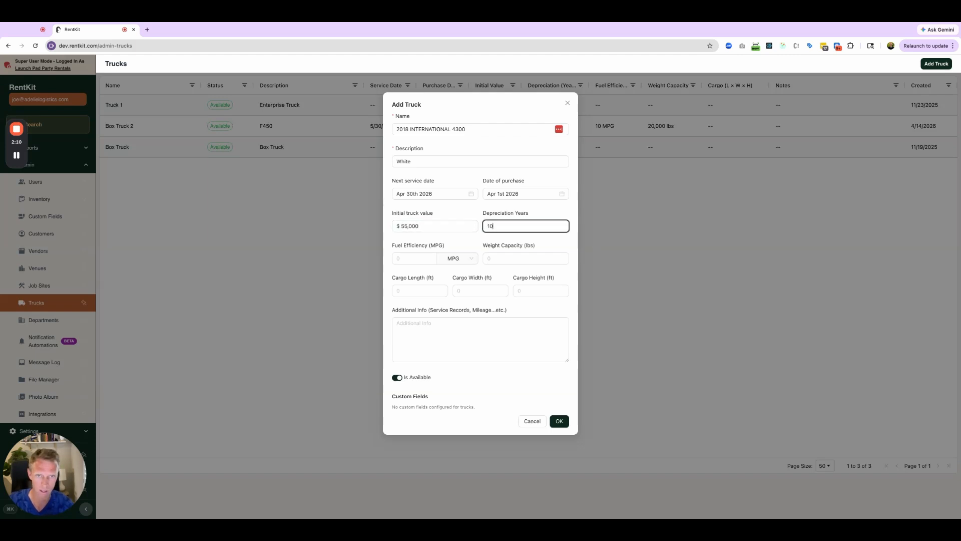
# Set the truck's fuel efficiency to 15 MPG and its weight capacity to 20,000 lbs.
pyautogui.click(405, 258)
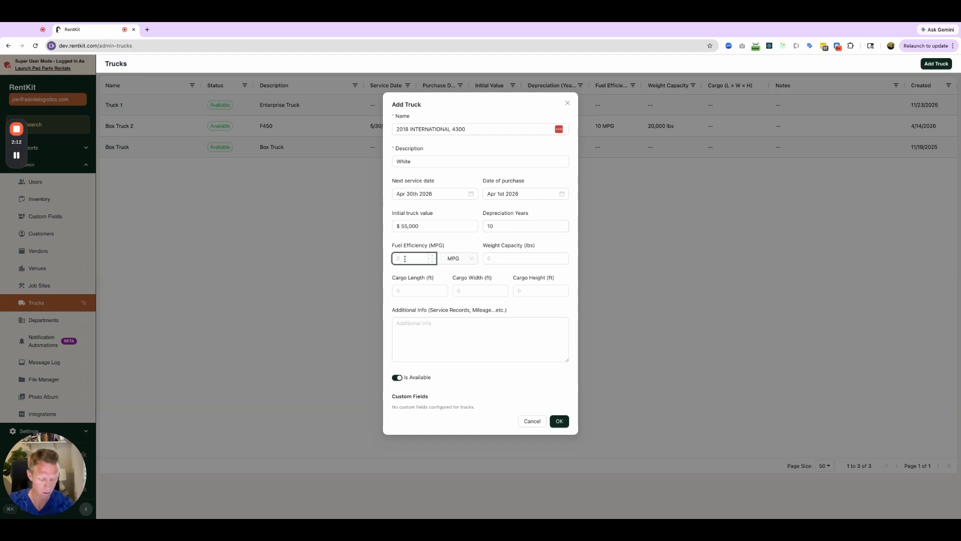
pyautogui.write('15')
pyautogui.click(498, 259)
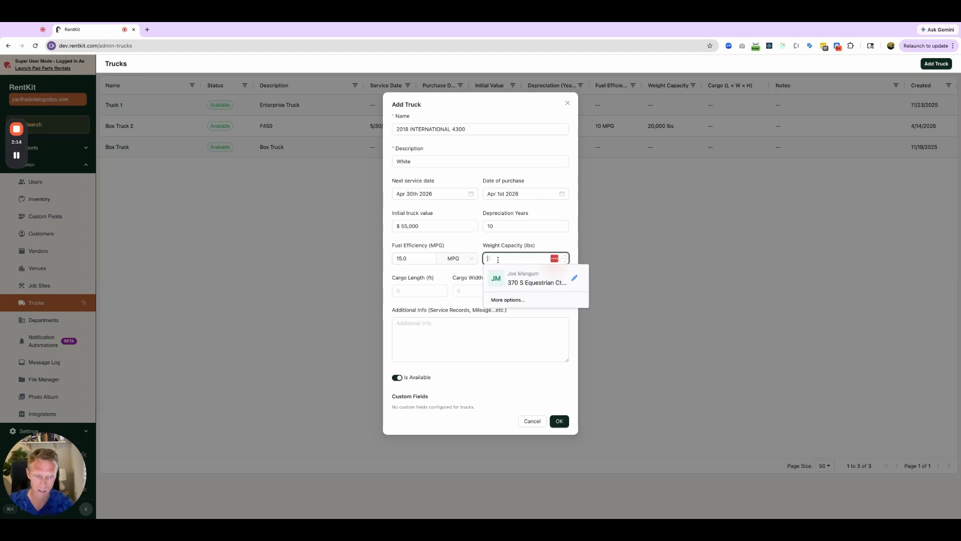
pyautogui.write('20,000')
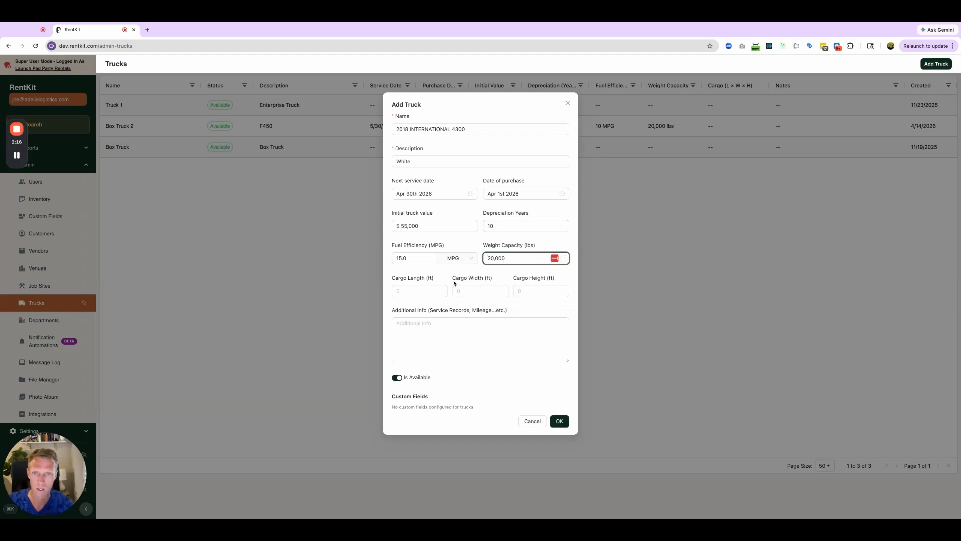
# Enter cargo dimensions of 26 ft length, 8 ft width and 8 ft height, and save the truck.
pyautogui.click(424, 290)
pyautogui.write('26')
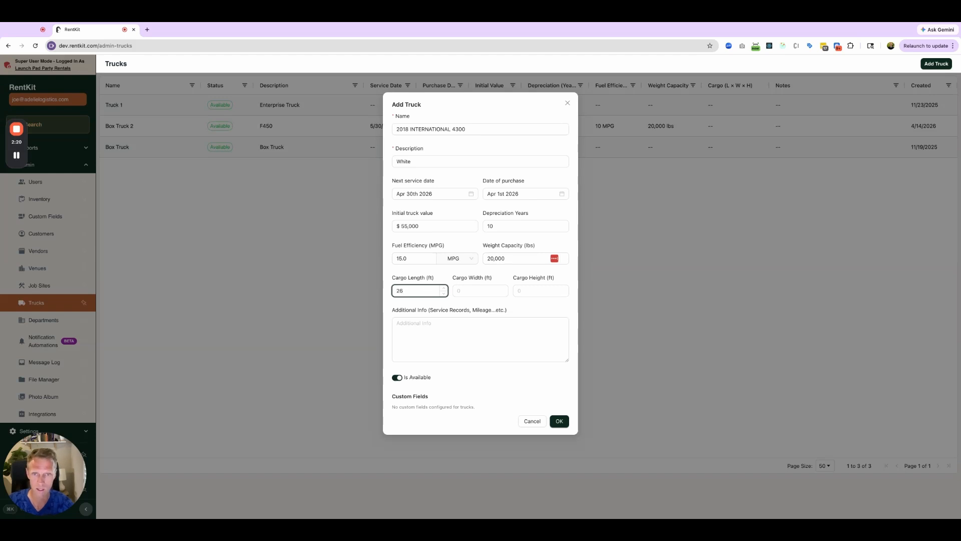
pyautogui.press('Tab')
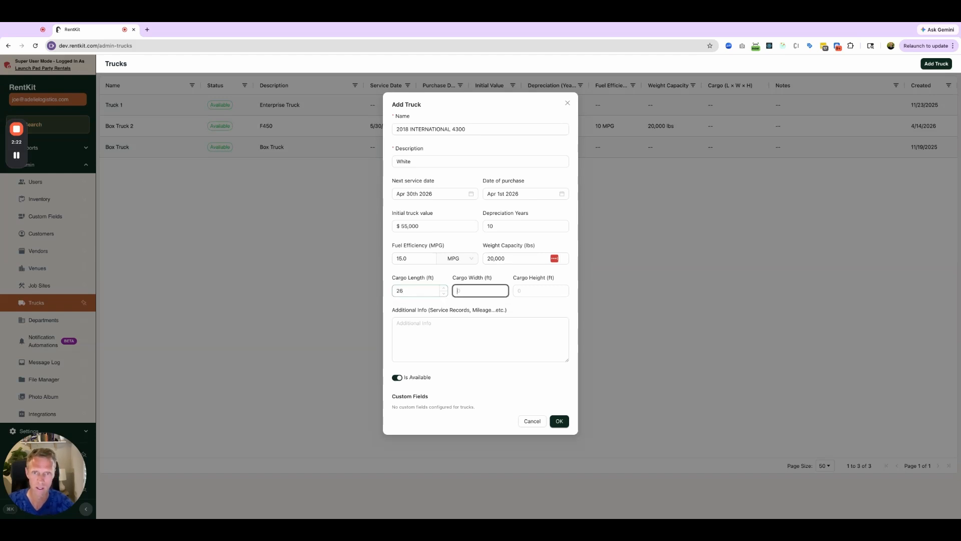
pyautogui.write('8')
pyautogui.press('Tab')
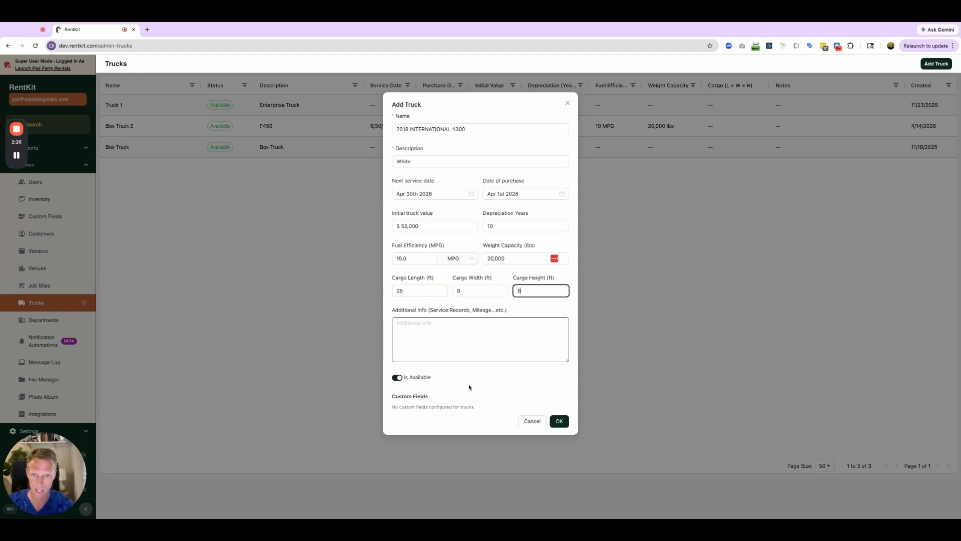
pyautogui.click(498, 386)
pyautogui.click(558, 420)
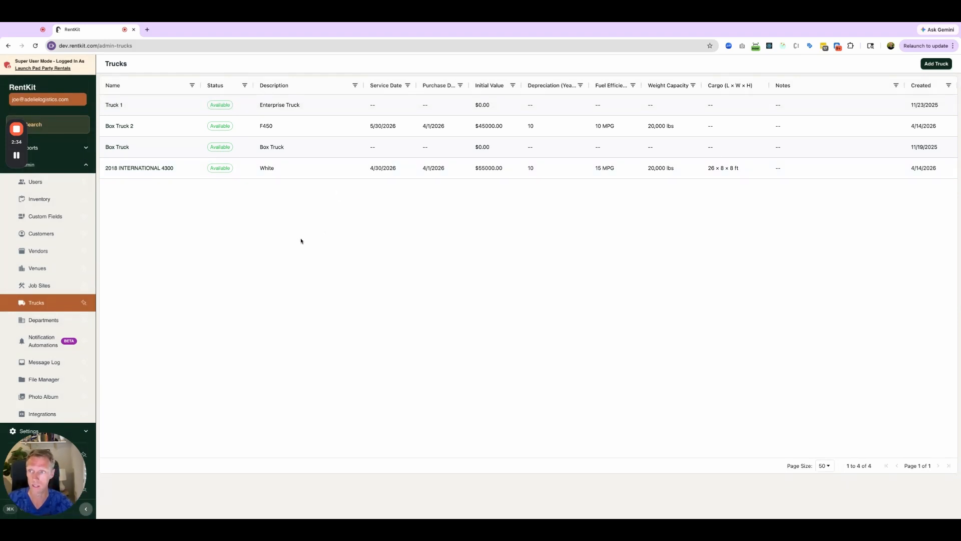
# Open the route planner for Monday, April 20, 2026 from the routes calendar.
pyautogui.scroll(3, 55, 210)
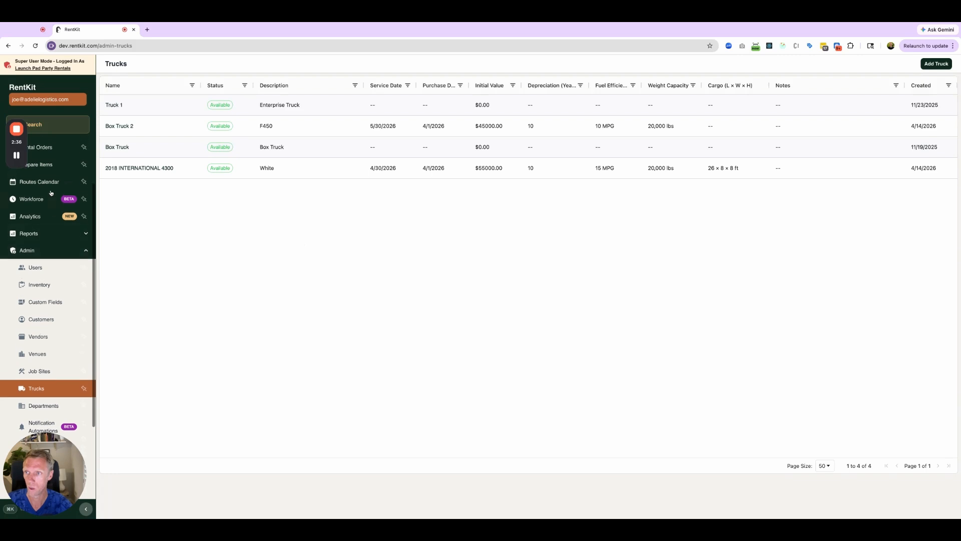
pyautogui.click(52, 186)
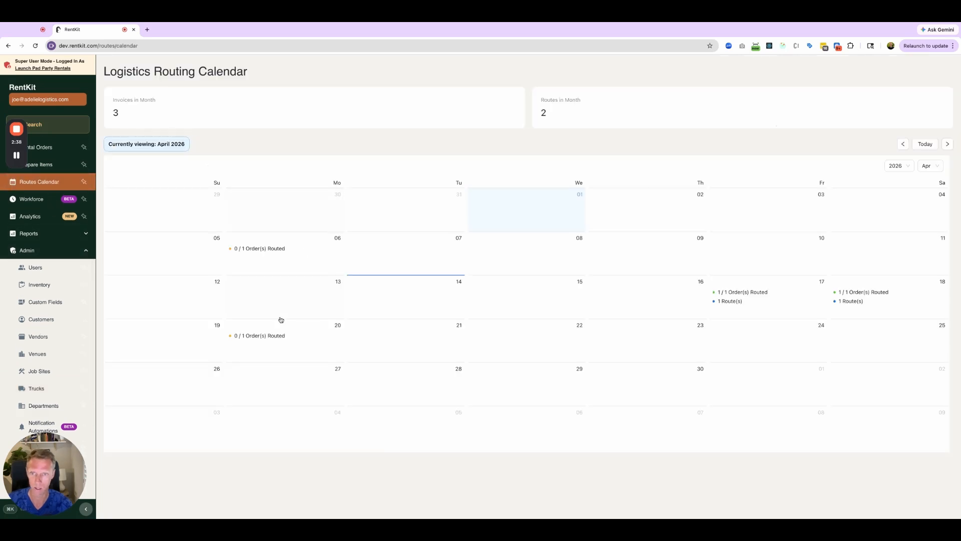
pyautogui.click(299, 335)
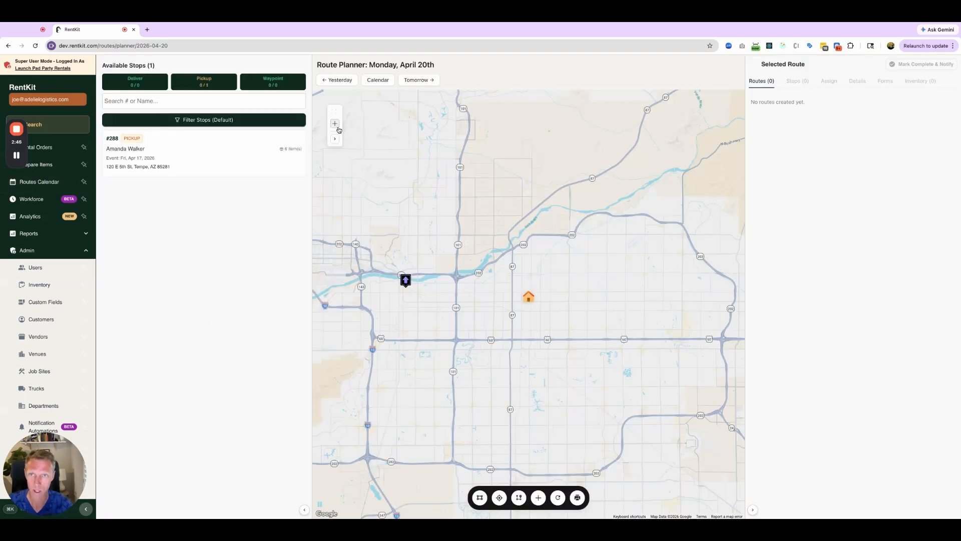
# Create a new route named "Route 1" with the truck 2018 INTERNATIONAL 4300 assigned.
pyautogui.click(335, 124)
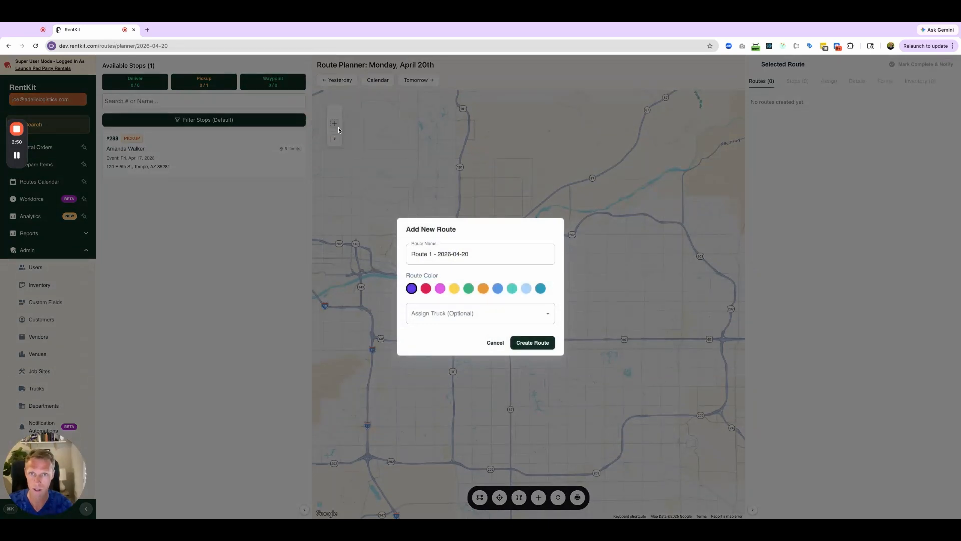
pyautogui.click(476, 259)
pyautogui.tripleClick(475, 259)
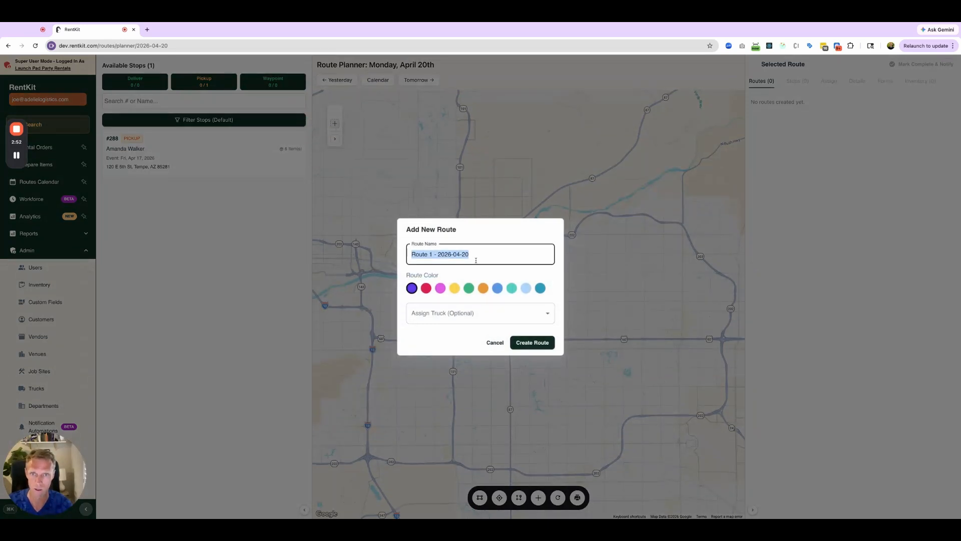
pyautogui.click(434, 254)
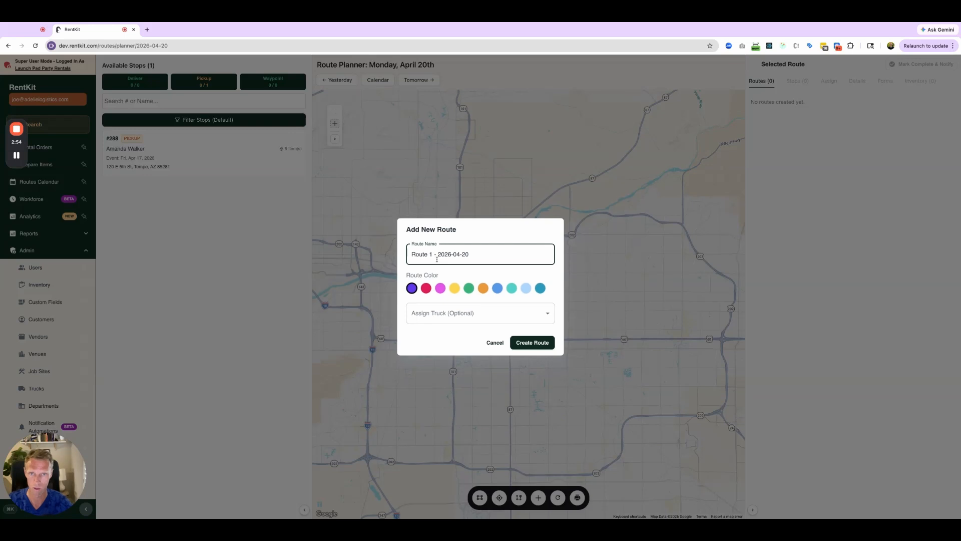
pyautogui.moveTo(433, 253); pyautogui.dragTo(473, 255)
pyautogui.press('BackSpace')
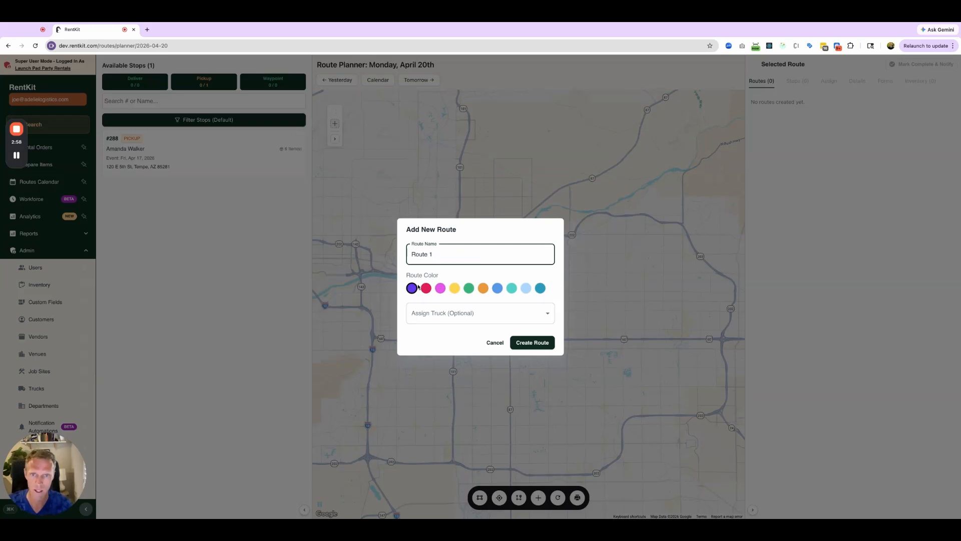
pyautogui.click(472, 316)
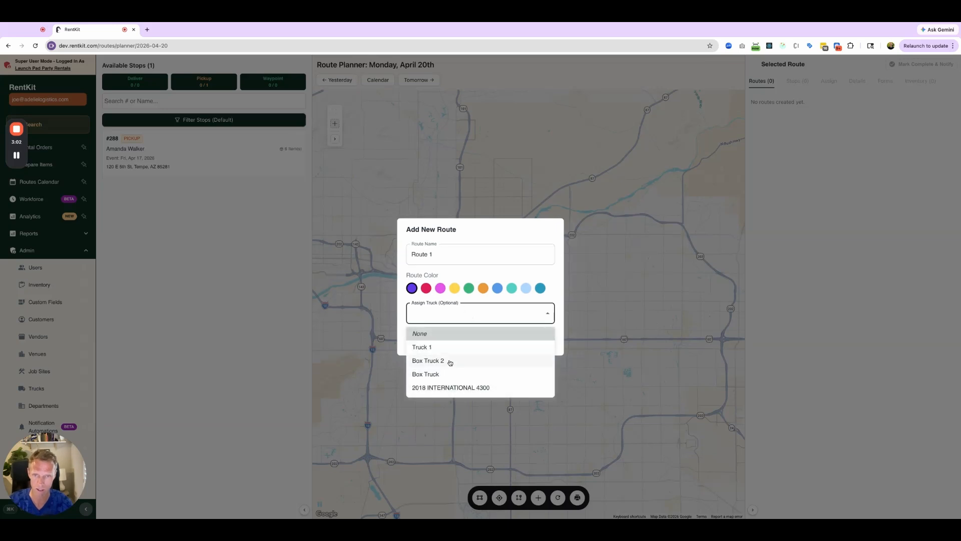
pyautogui.click(452, 388)
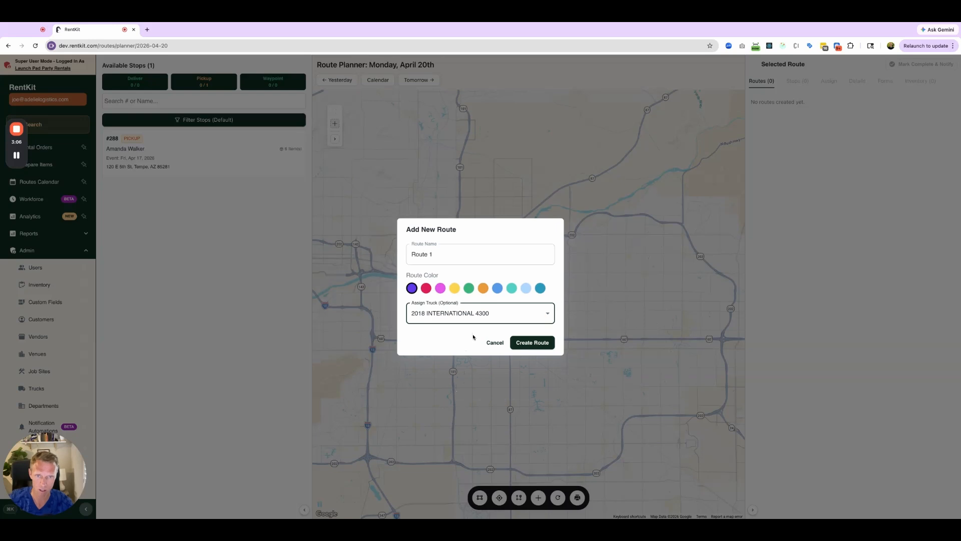
pyautogui.click(535, 343)
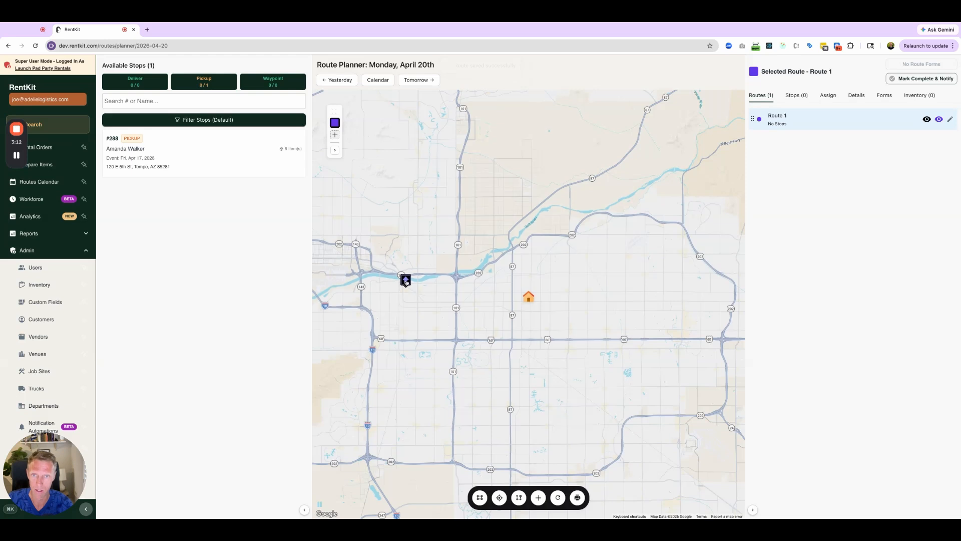
# Add the available pickup stop on the map to Route 1 and show the route's stops.
pyautogui.click(406, 280)
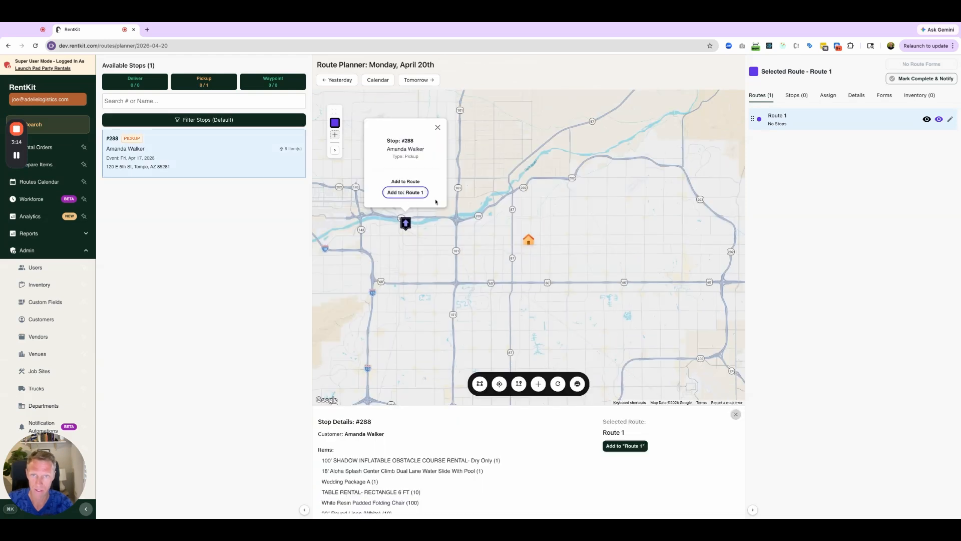
pyautogui.click(438, 128)
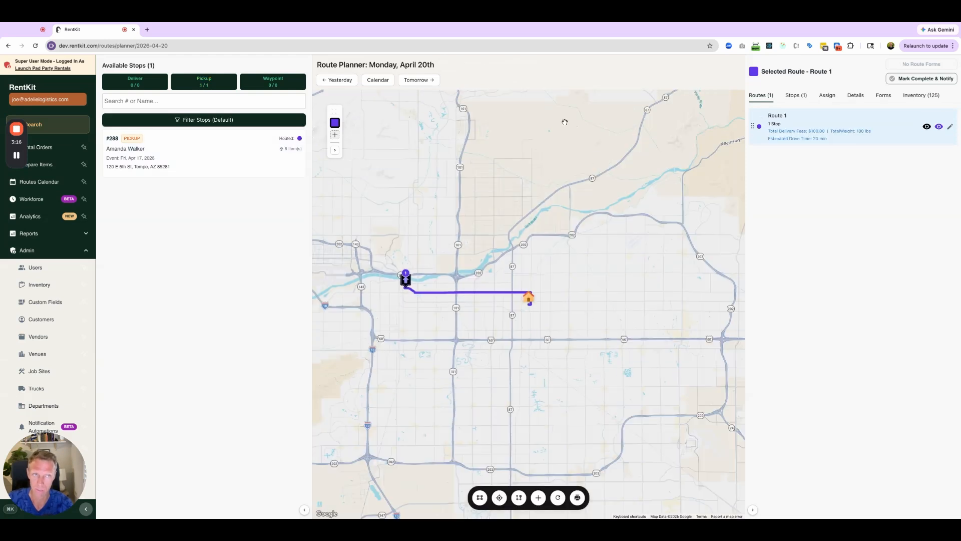
pyautogui.click(792, 100)
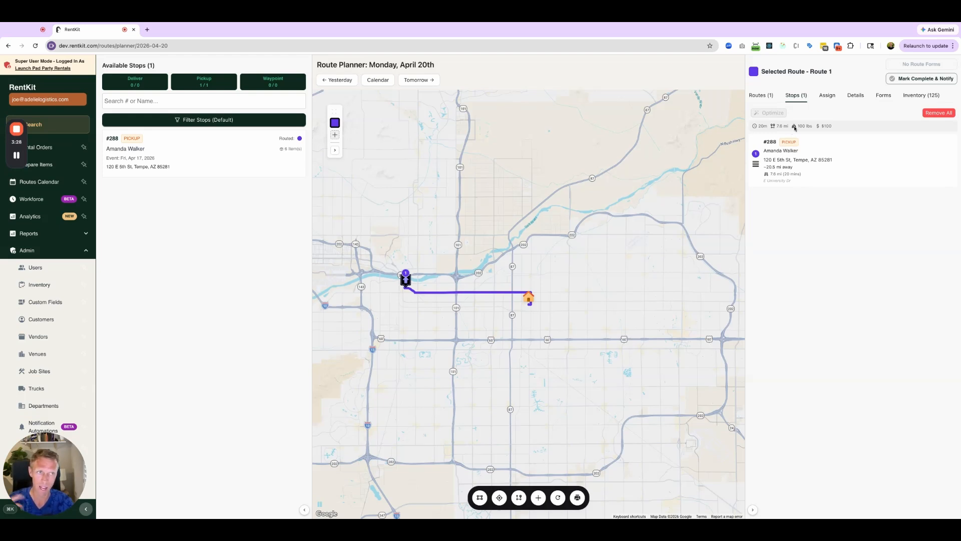
# Review Route 1's details, including its truck assignment and the selectable trucks.
pyautogui.click(856, 96)
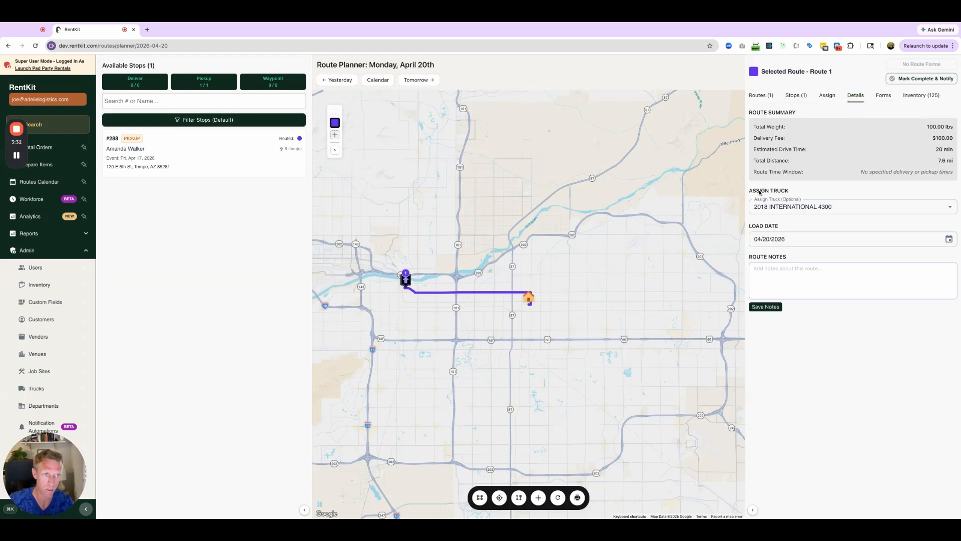
pyautogui.moveTo(760, 191); pyautogui.dragTo(785, 191)
pyautogui.click(813, 190)
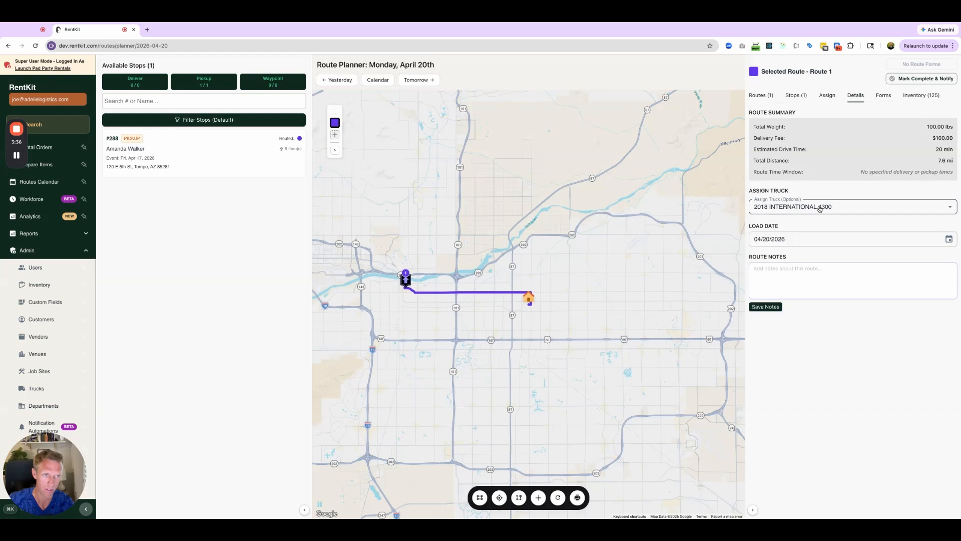
pyautogui.click(819, 208)
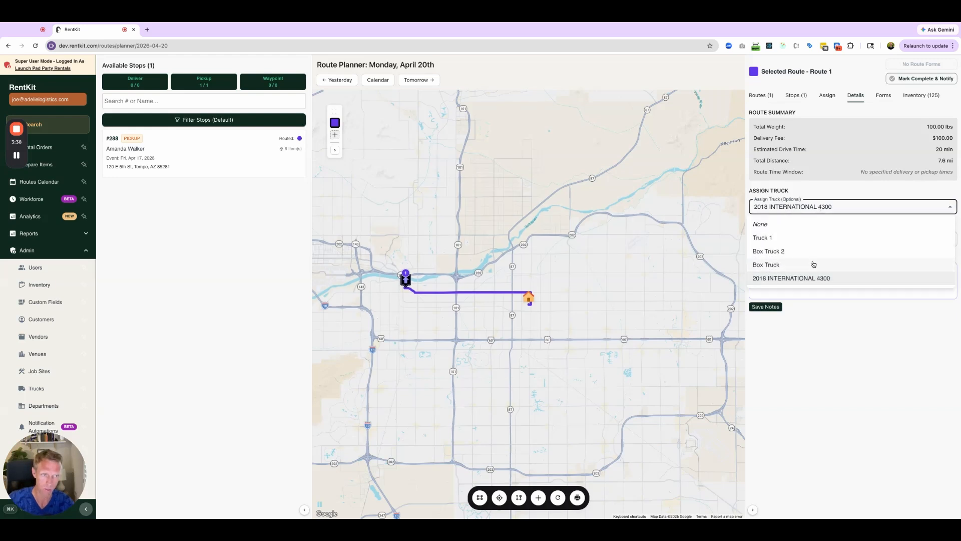
pyautogui.click(826, 193)
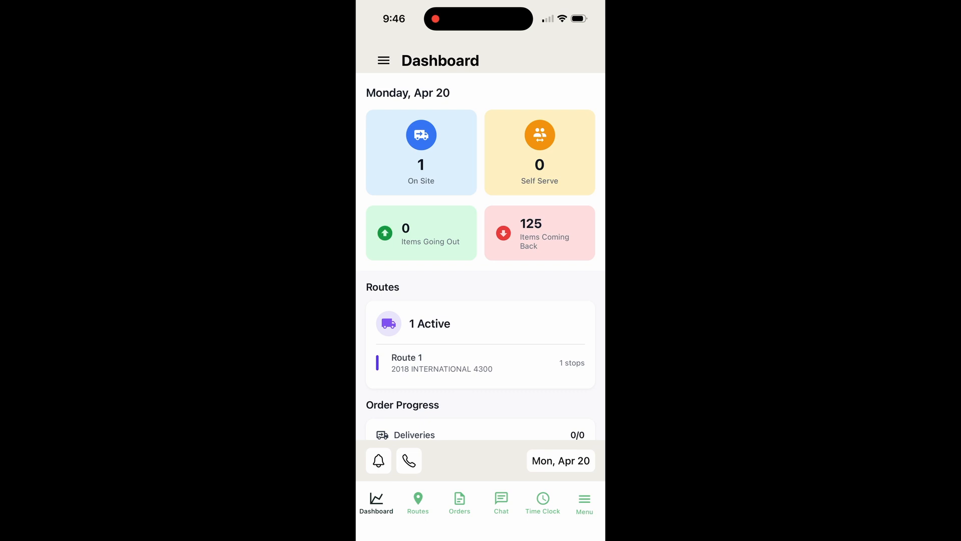
# Switch to the RentKit mobile app and show the stops of Route 1 in the Mon, Apr 20 routes.
pyautogui.click(418, 502)
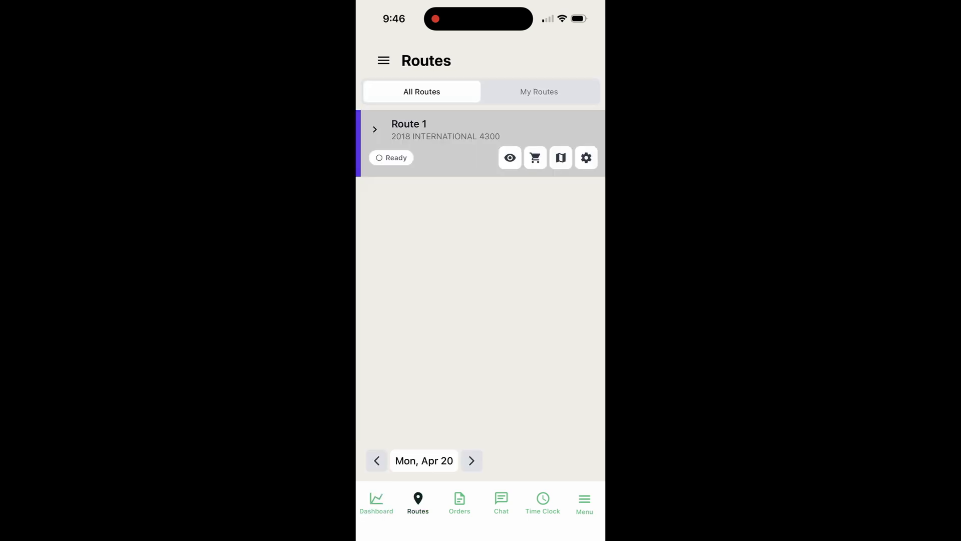
pyautogui.click(423, 461)
pyautogui.click(424, 460)
pyautogui.click(375, 130)
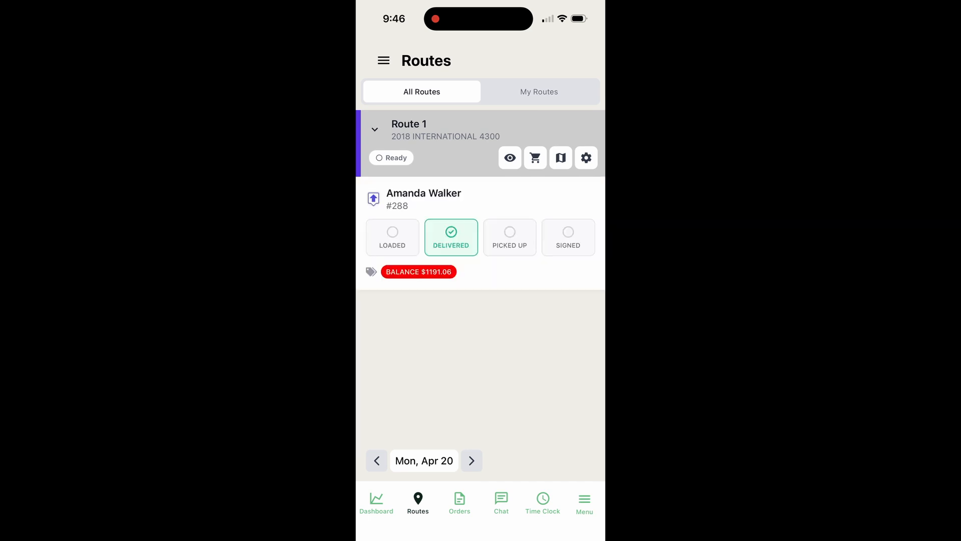